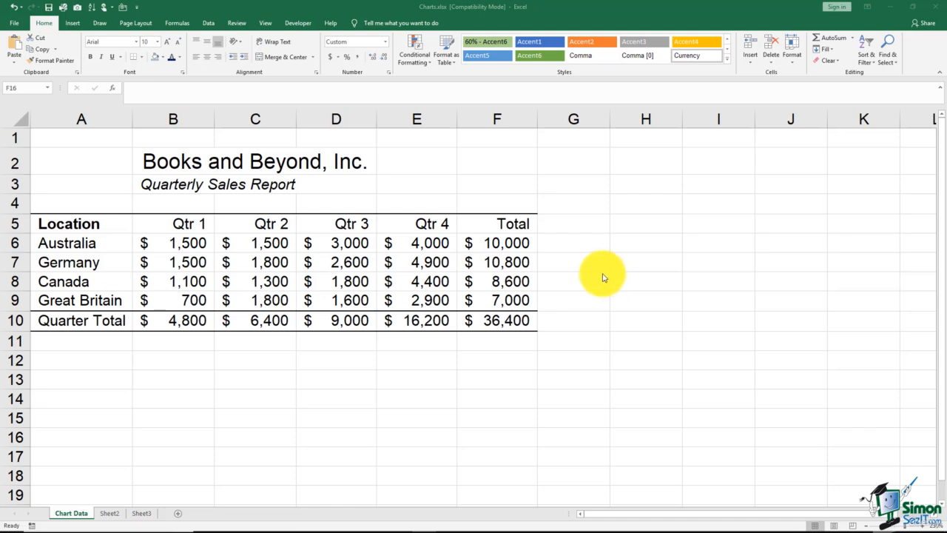
Create a default column chart on its own sheet from the locations and four quarters in A5:E9
left_click(107, 223)
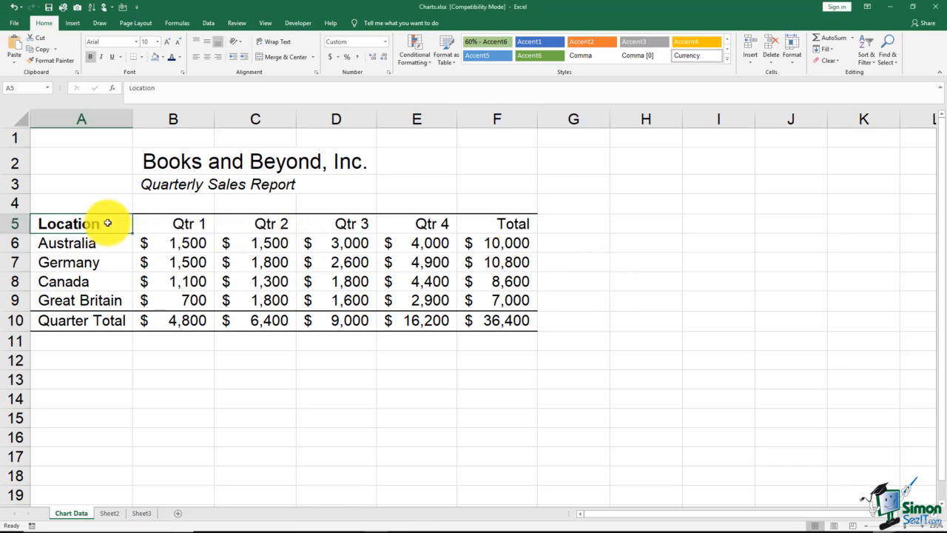
left_click_drag(107, 223, 418, 302)
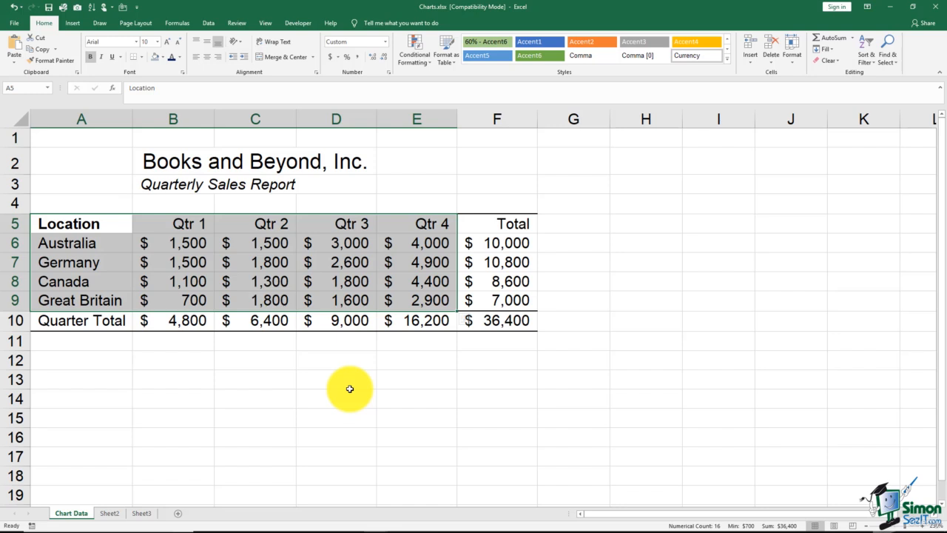
key("F11")
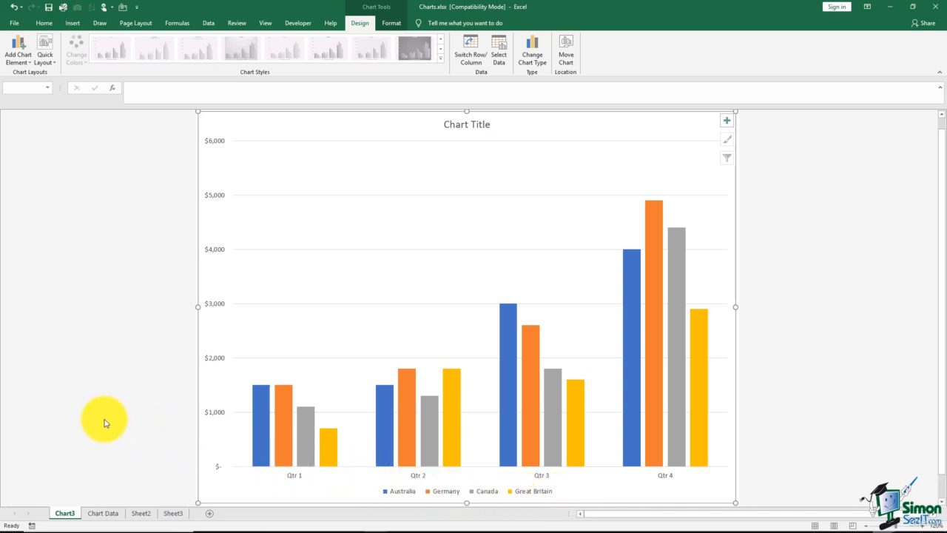
left_click(106, 514)
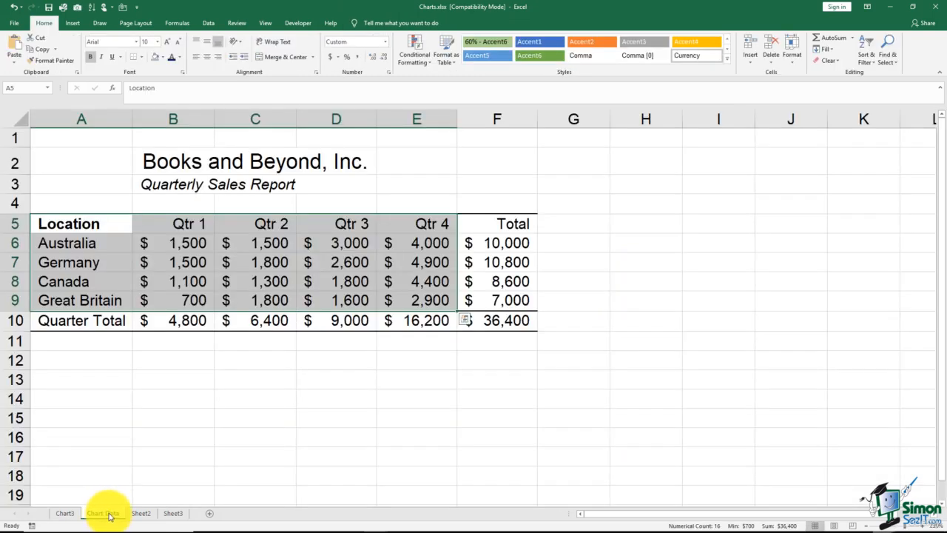
left_click(66, 514)
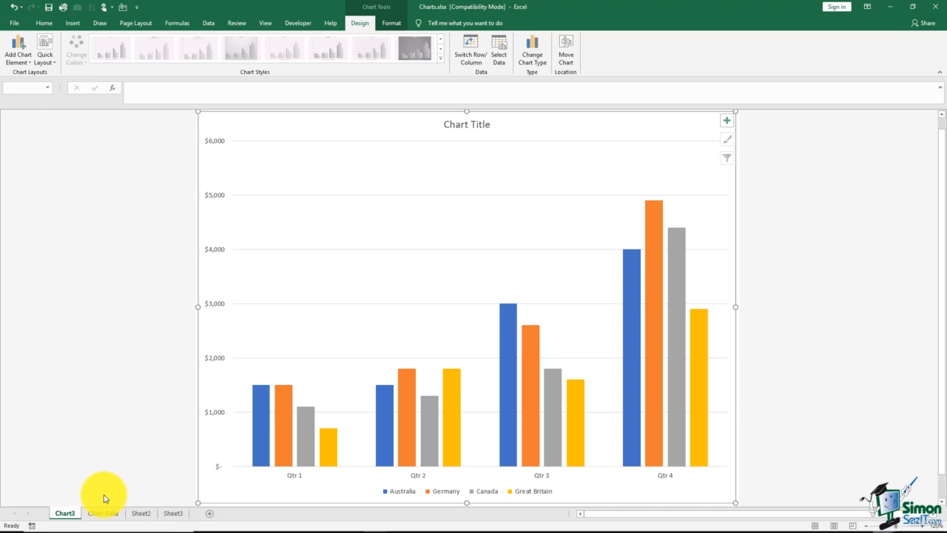
Create a second chart sheet from Chart Data using only the locations with Qtr 1 and Qtr 4, A5:B9 and E5:E9
left_click(108, 515)
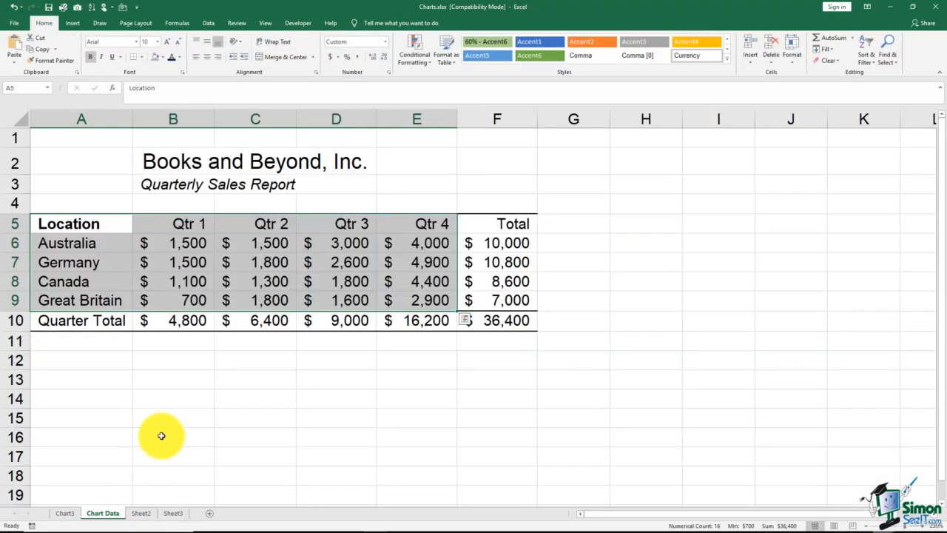
left_click(161, 436)
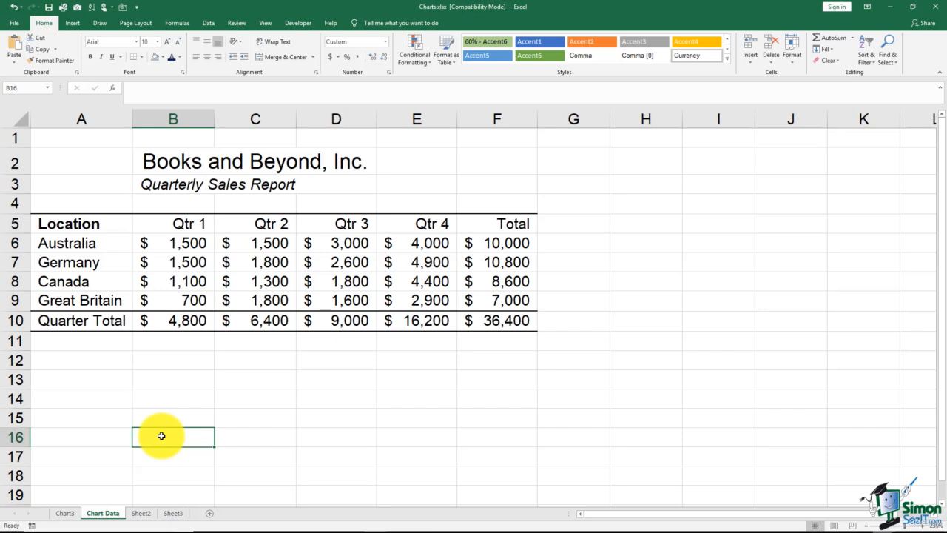
left_click(94, 223)
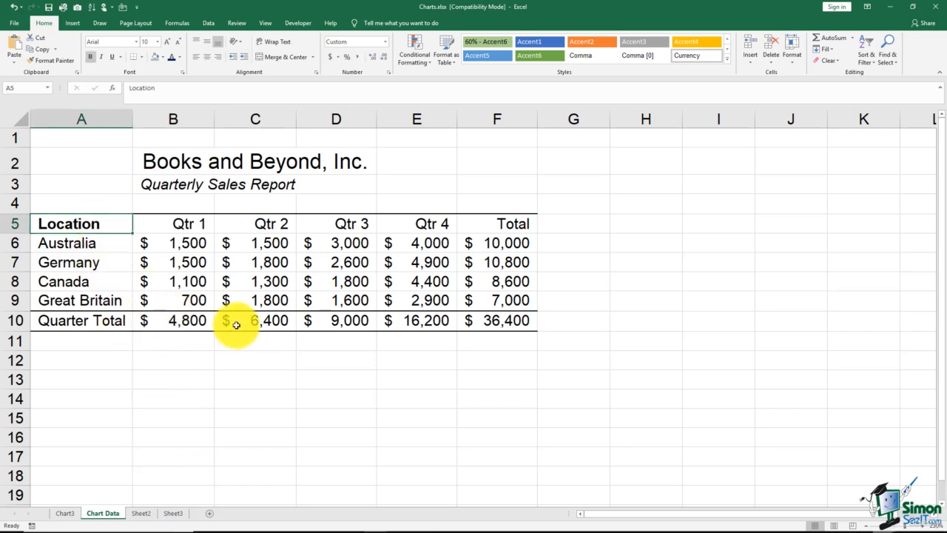
left_click(196, 299, "shift")
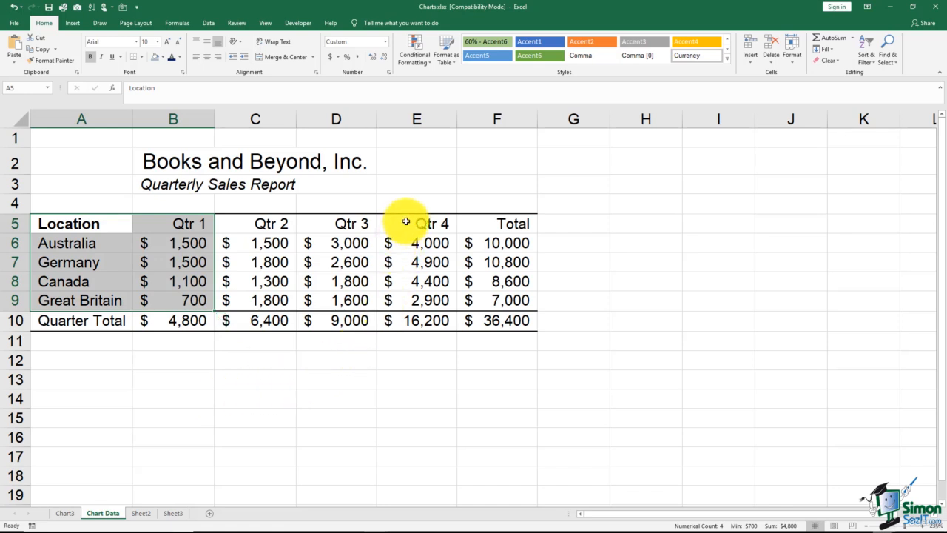
left_click_drag(406, 221, 422, 300, "ctrl")
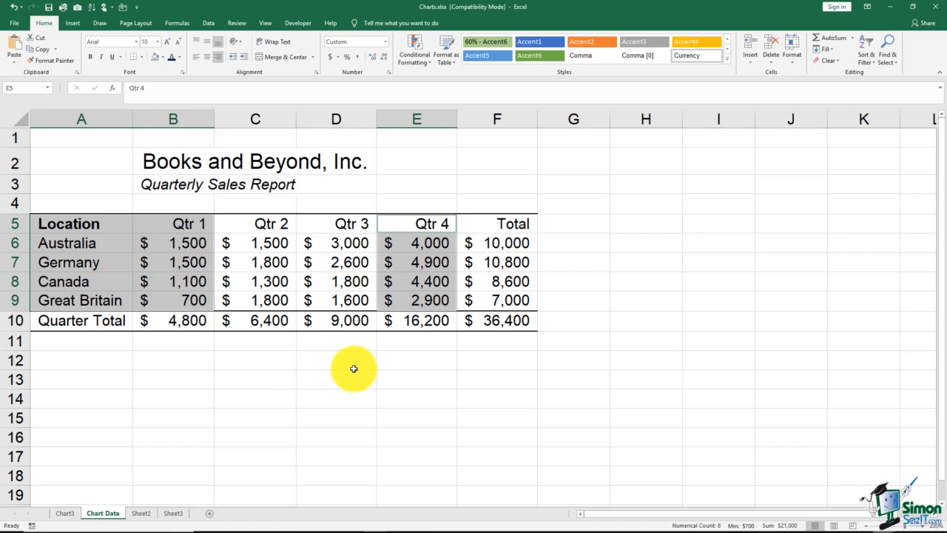
key("F11")
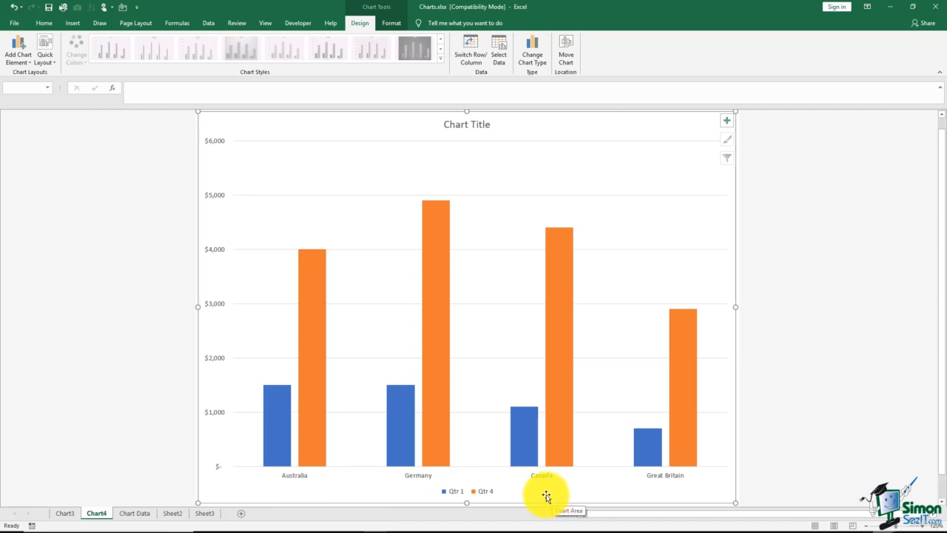
Rename the Qtr 1 and Qtr 4 chart sheet as "Chart - Qtrs 1 & 4"
left_click(97, 513)
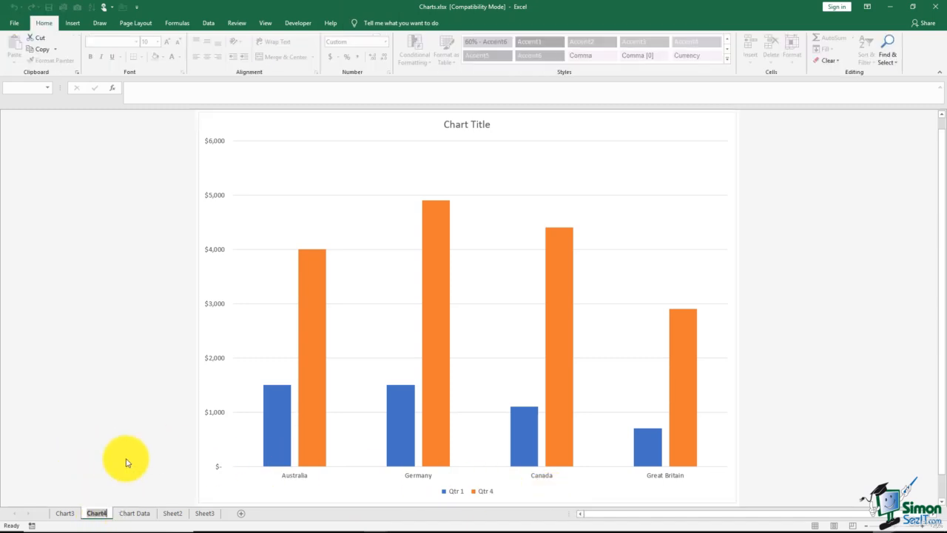
type("Chart")
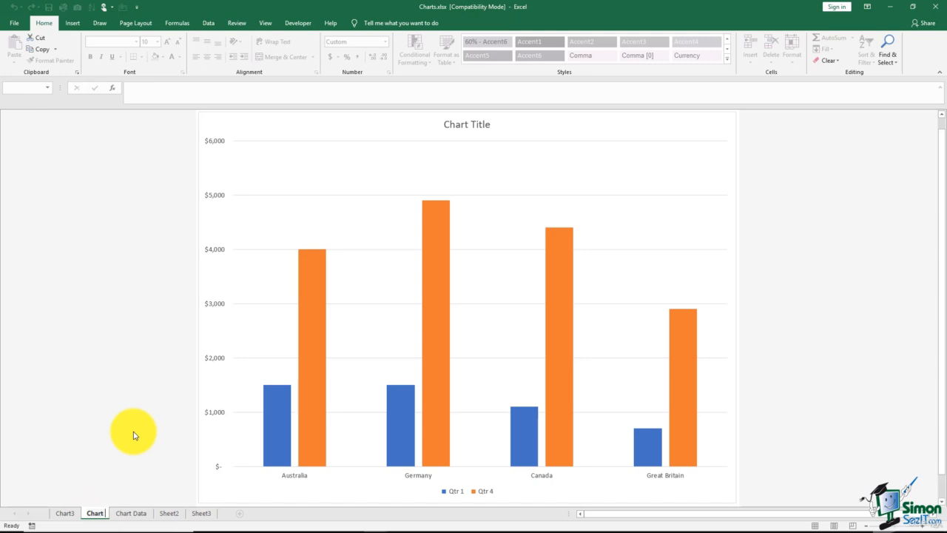
type(" - Q")
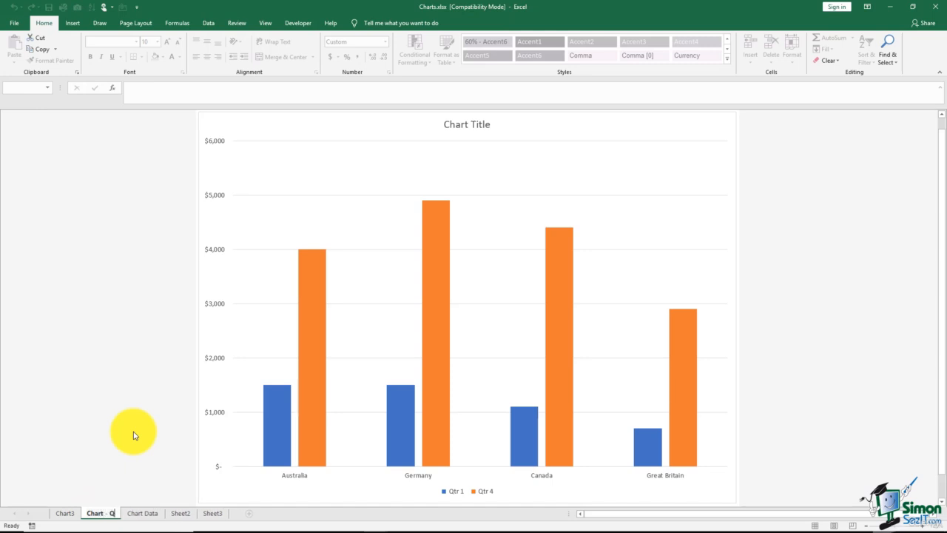
type("trs 1 &")
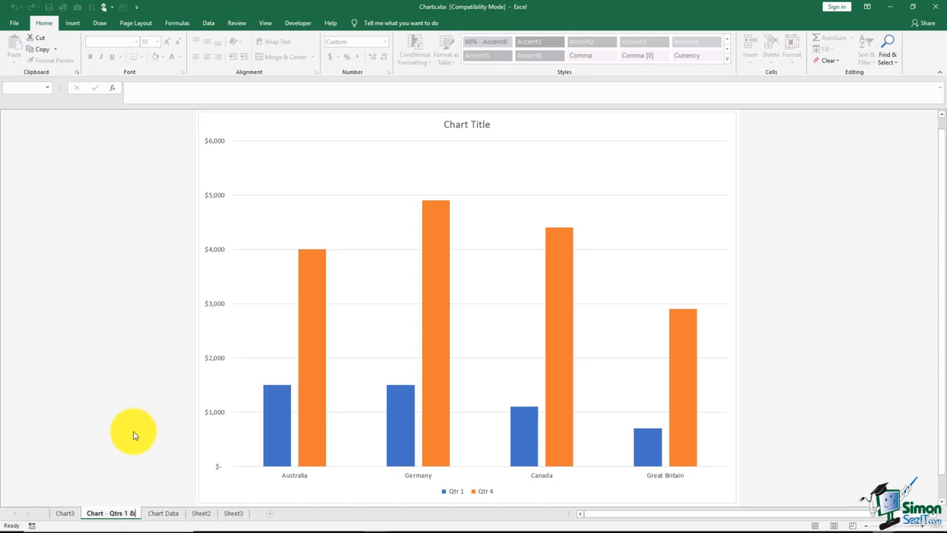
type(" 4")
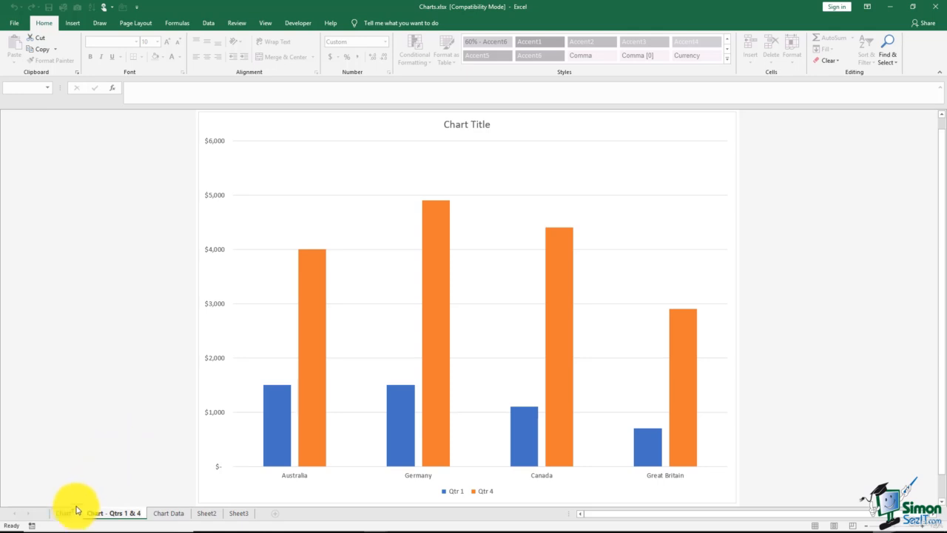
Rename the chart sheet that plots all four quarters as "Chart - all qtrs"
left_click(64, 514)
double_click(65, 515)
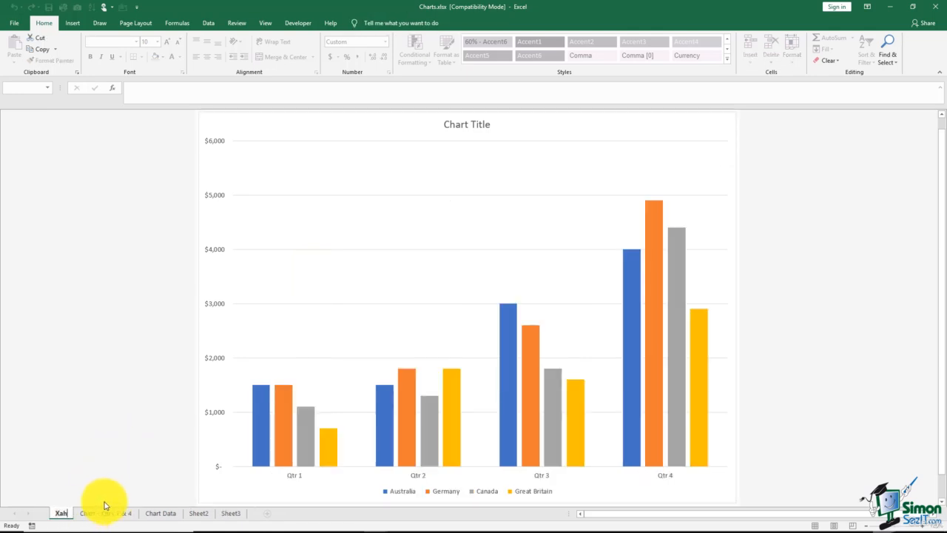
key("BackSpace")
key("BackSpace")
key("BackSpace")
key("BackSpace")
key("BackSpace")
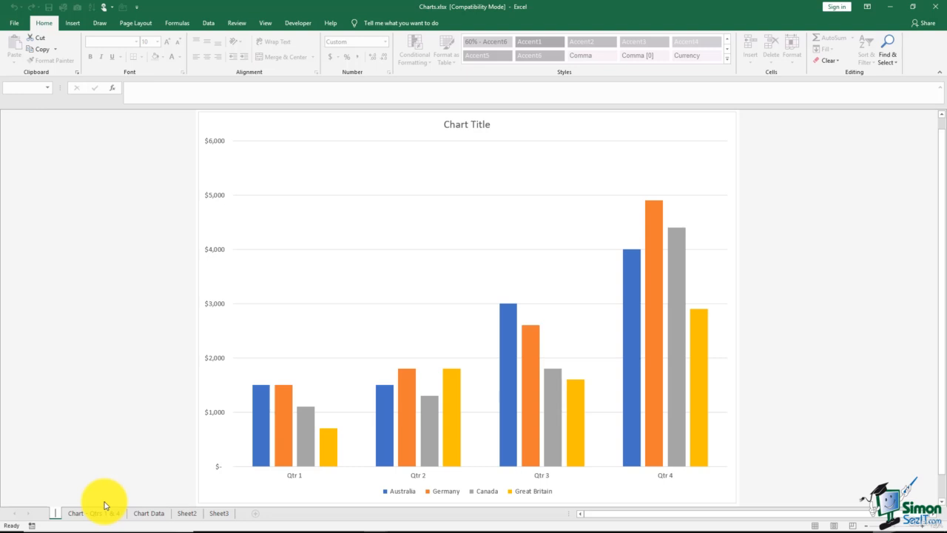
type("c")
type("t")
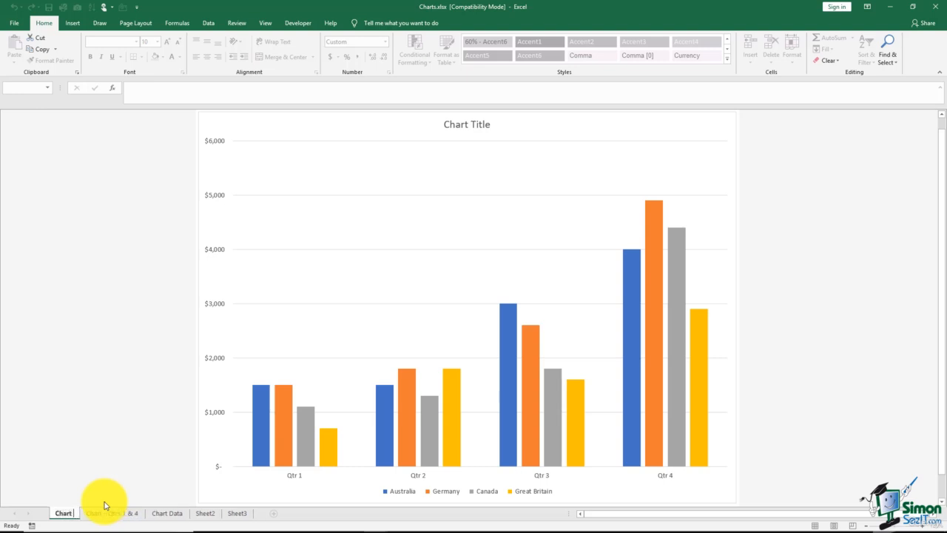
type(" - all qtrs")
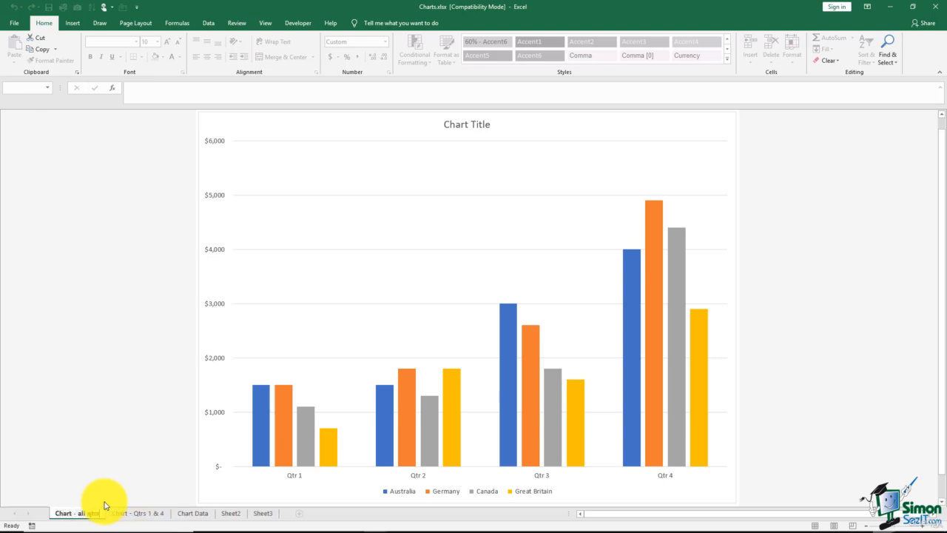
key("Return")
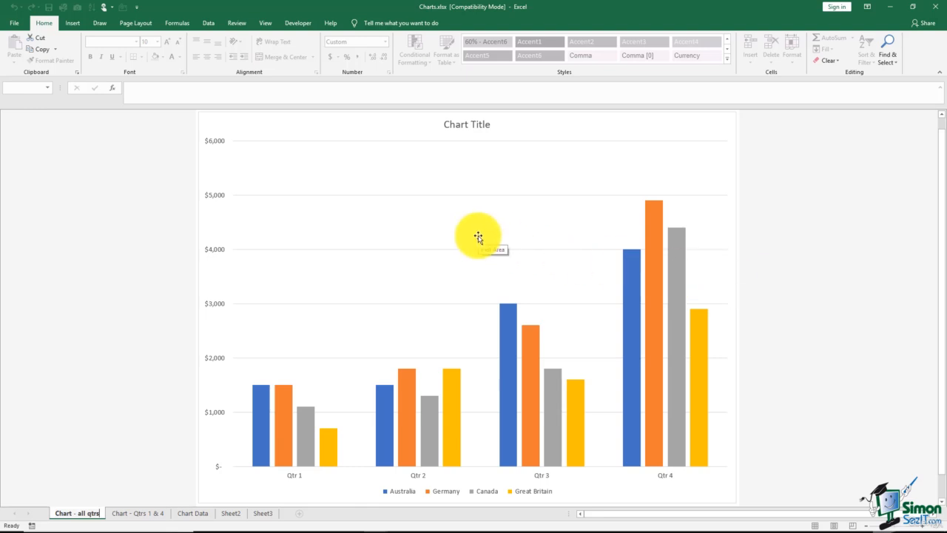
Delete the vertical axis major gridlines from the chart of all quarters
left_click(435, 195)
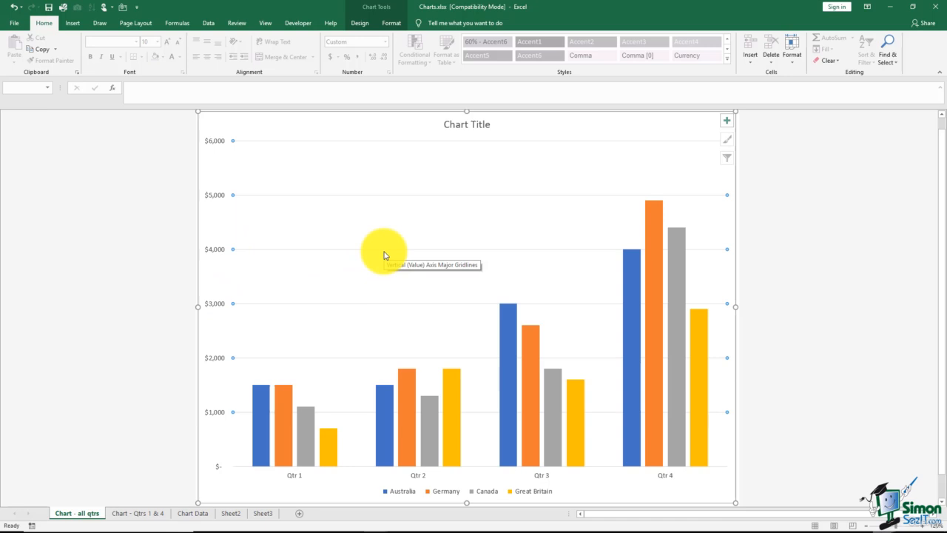
key("Delete")
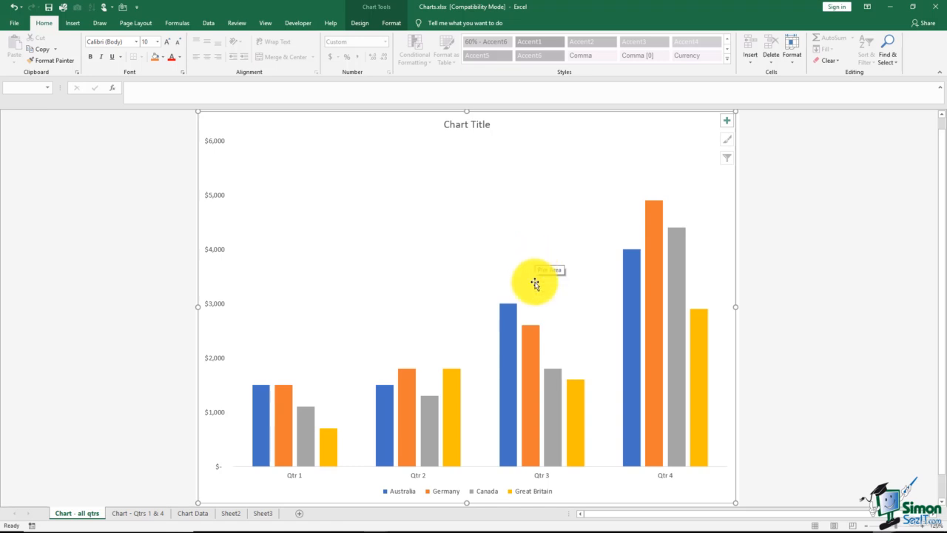
mouse_move(533, 343)
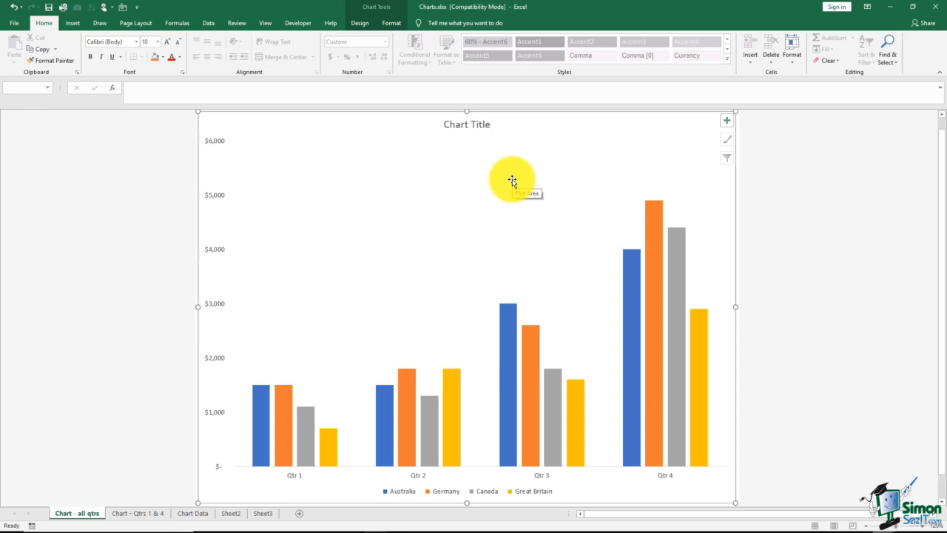
Insert a 3-D pie chart on the Chart Data sheet from the locations in A5:A9 and the totals in F5:F9
left_click(194, 514)
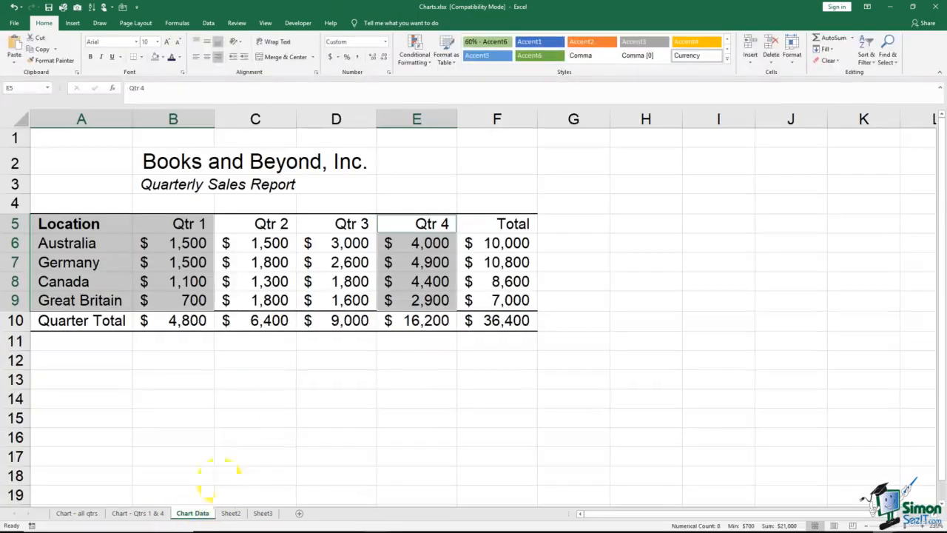
left_click(237, 379)
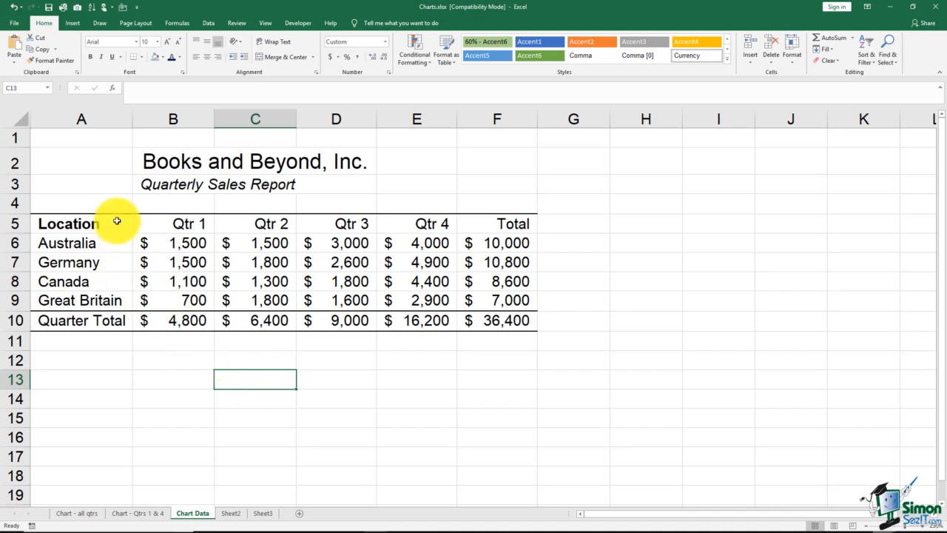
left_click_drag(117, 221, 120, 298)
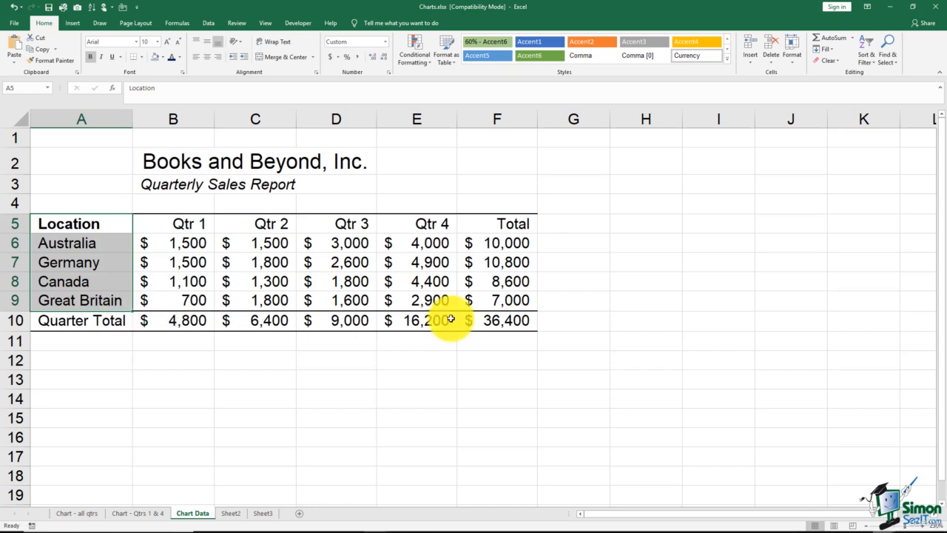
left_click_drag(491, 219, 504, 300)
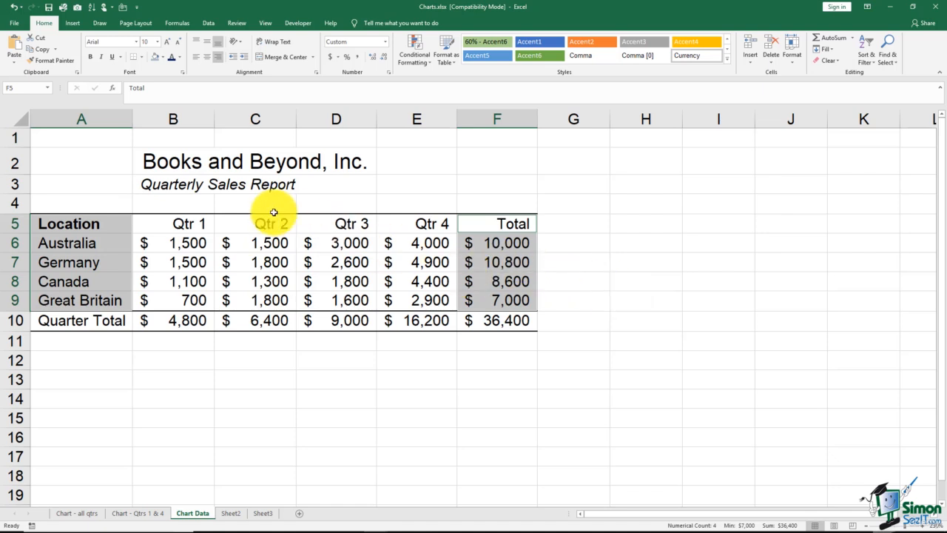
left_click(74, 25)
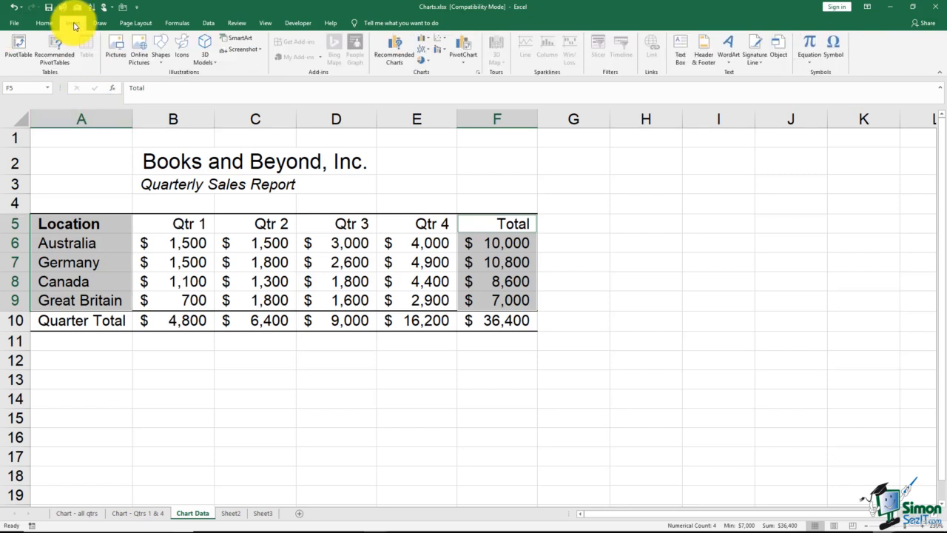
left_click(429, 64)
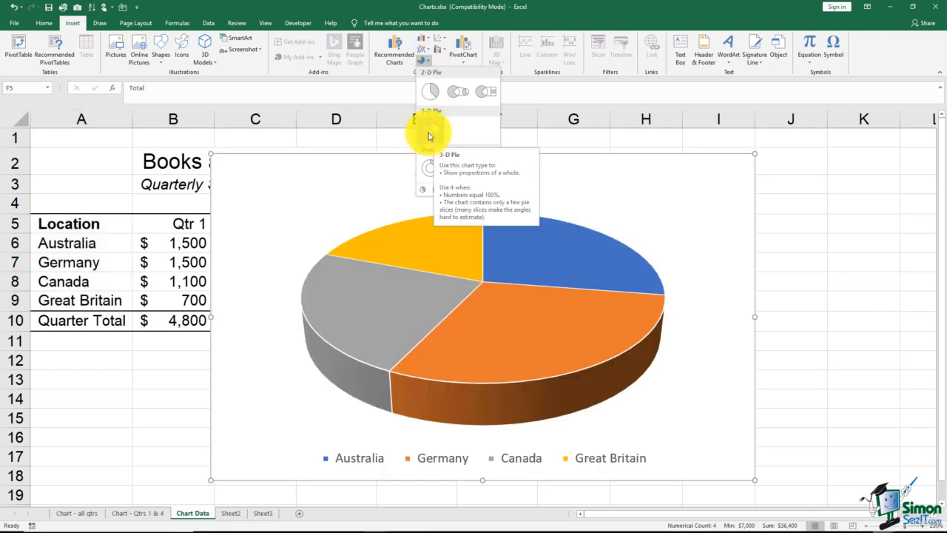
left_click(429, 136)
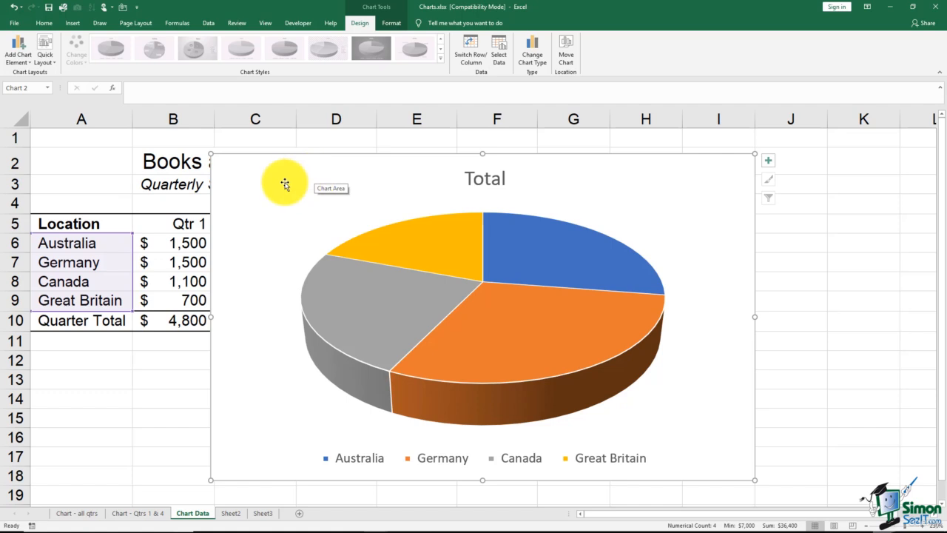
Shrink the pie chart from its upper-left corner and right edge so it spans about E7 to I18
left_click(141, 160)
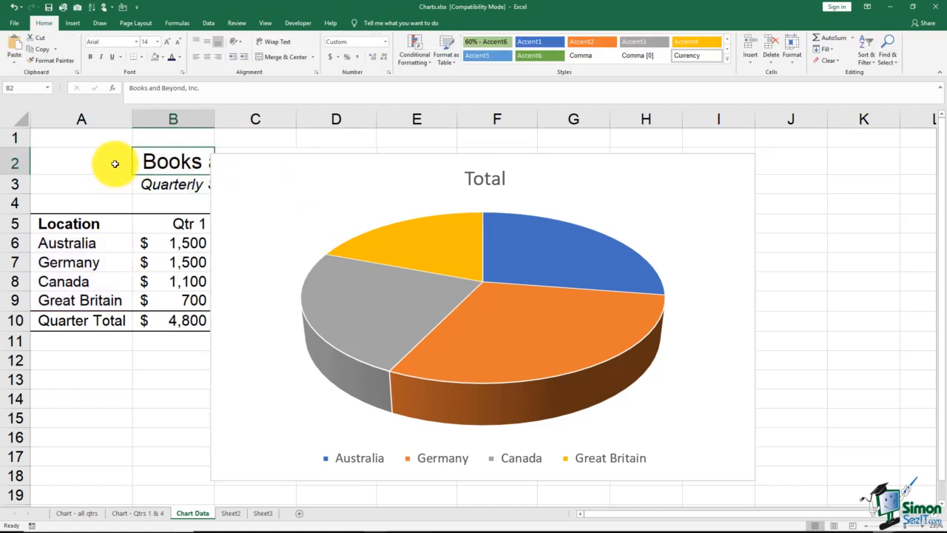
left_click(290, 193)
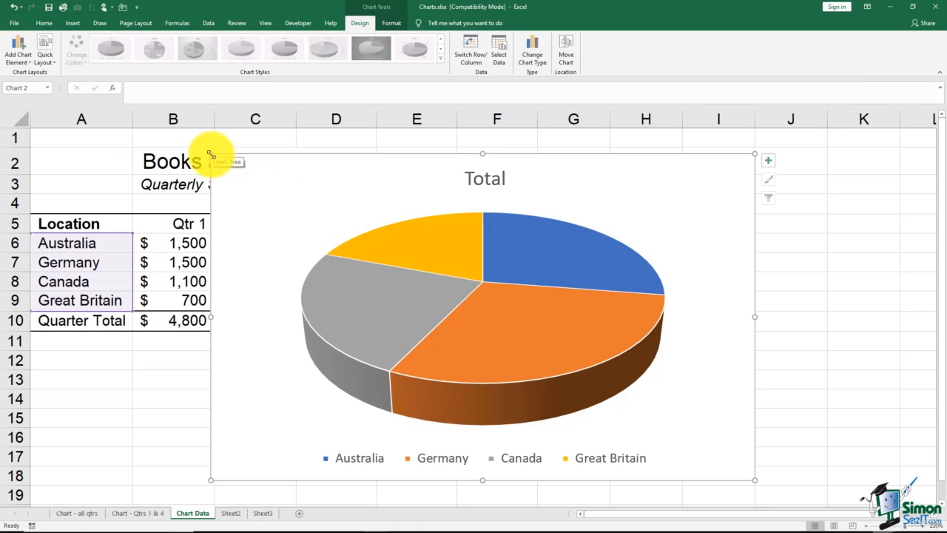
left_click_drag(211, 154, 403, 259)
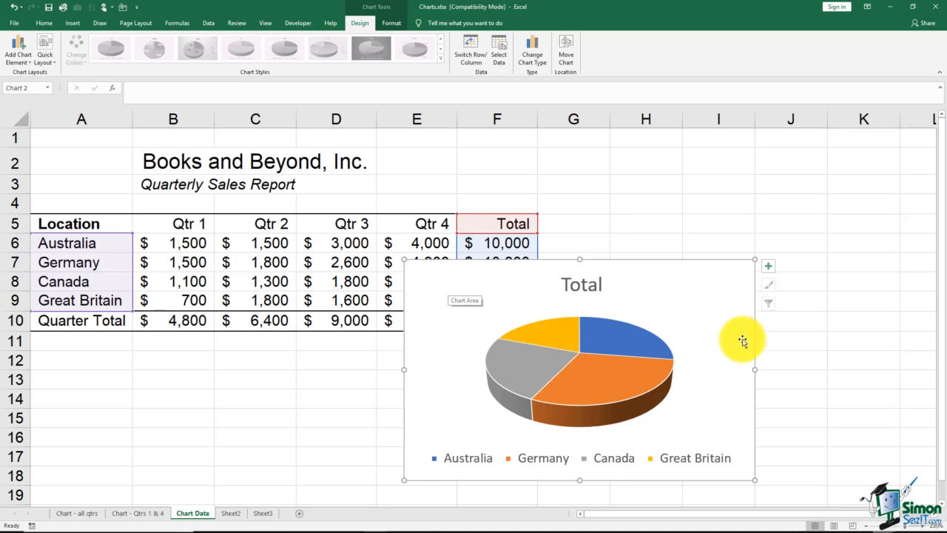
left_click_drag(755, 368, 736, 368)
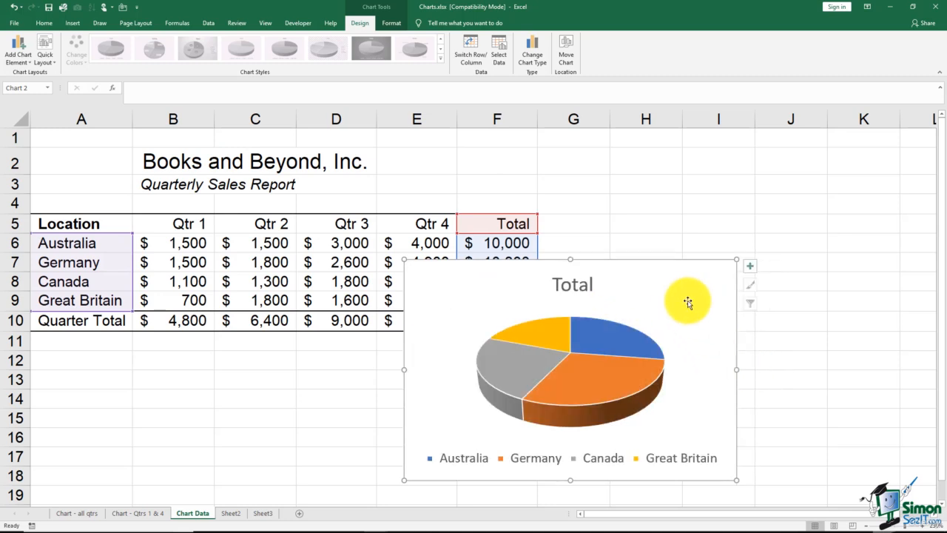
Move the pie chart below the sales table, starting at A12, and enlarge it to span columns A through F
left_click_drag(737, 259, 752, 256)
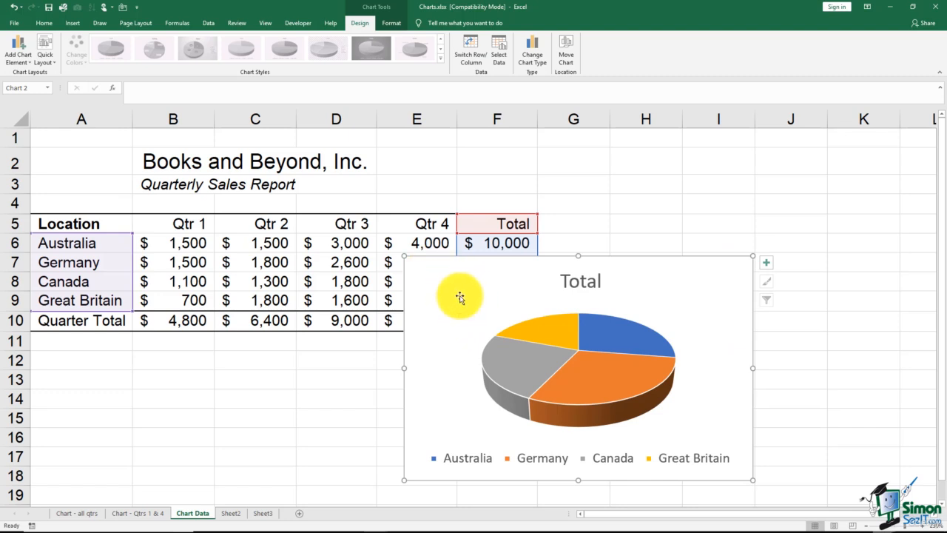
left_click_drag(460, 297, 84, 390)
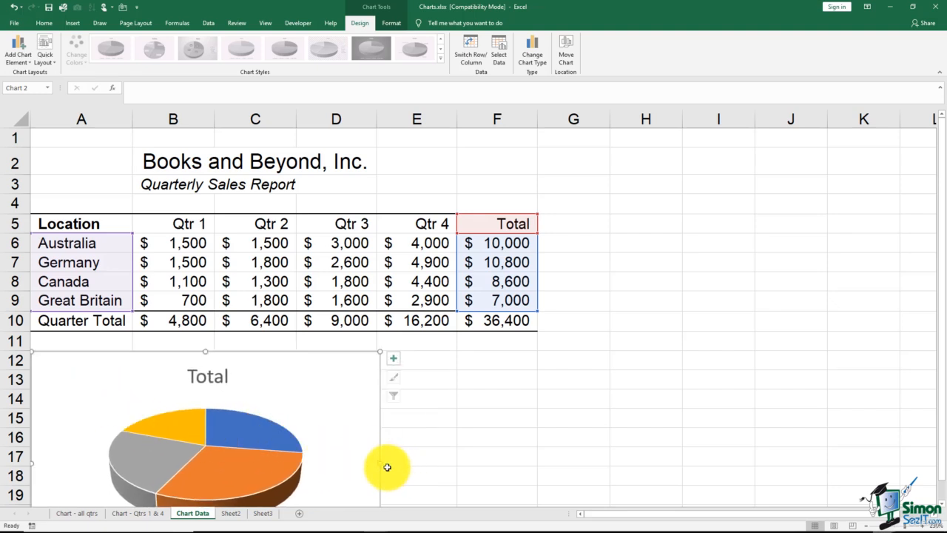
left_click_drag(379, 463, 539, 465)
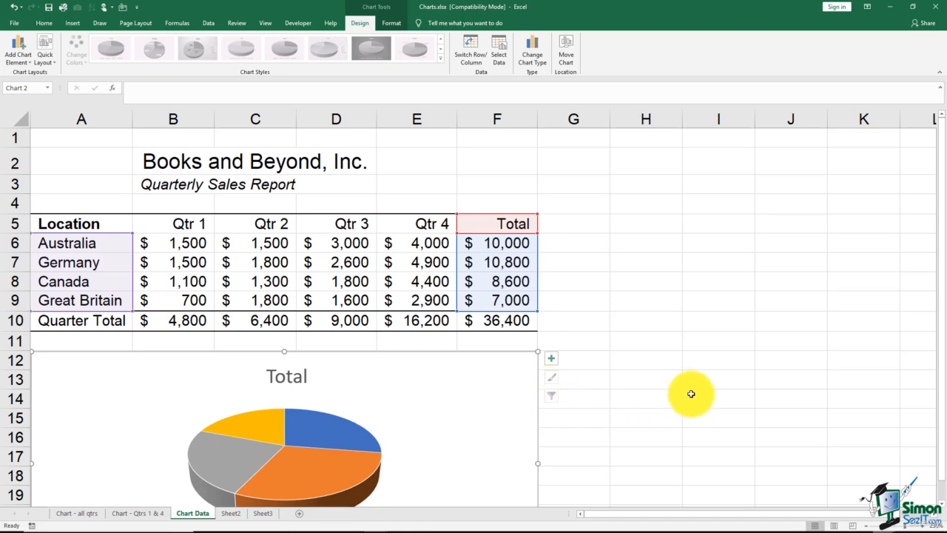
left_click(399, 263)
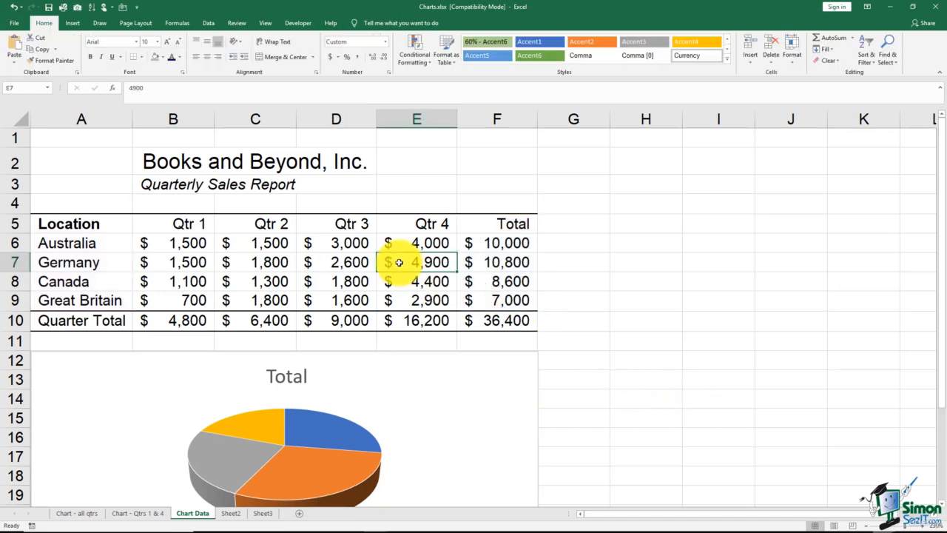
left_click(435, 404)
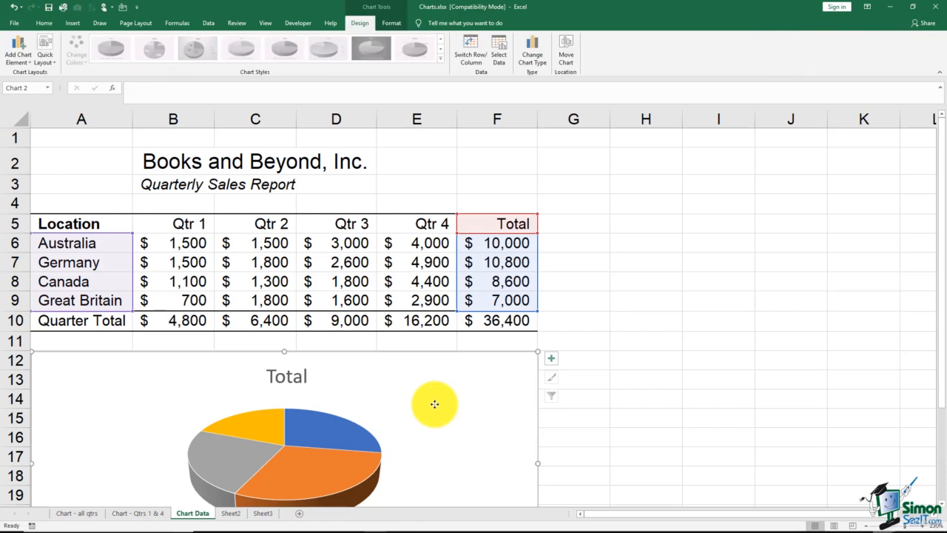
left_click(611, 319)
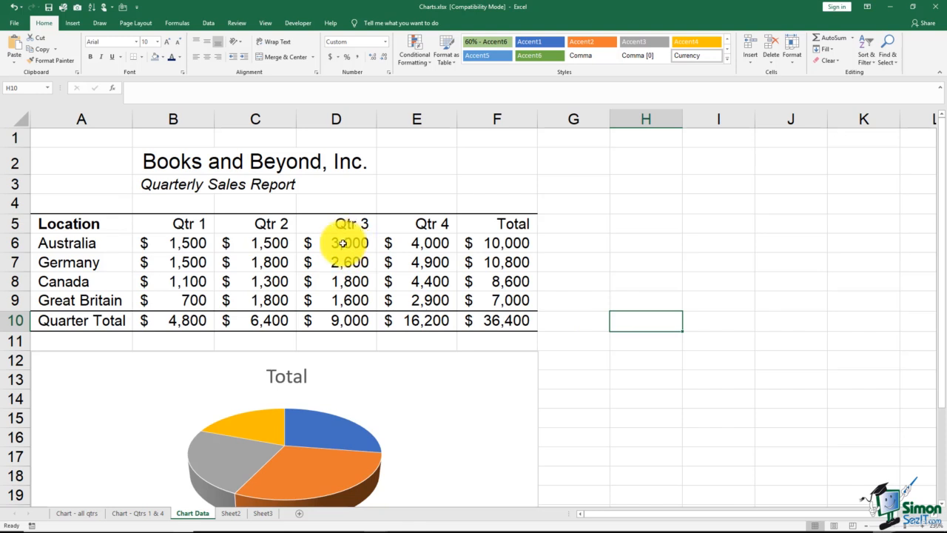
Set Australia's Qtr 3 sales in D6 to 10000
mouse_move(312, 441)
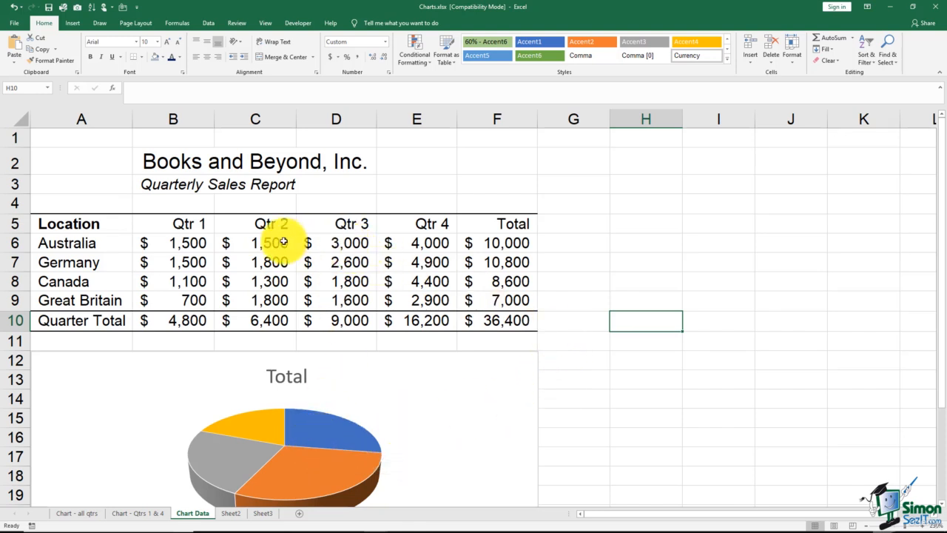
left_click(356, 242)
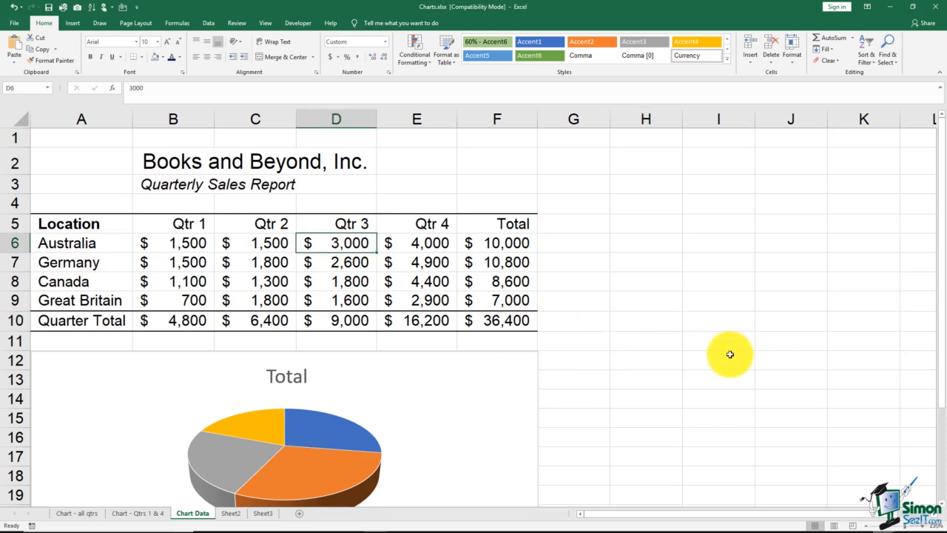
type("1")
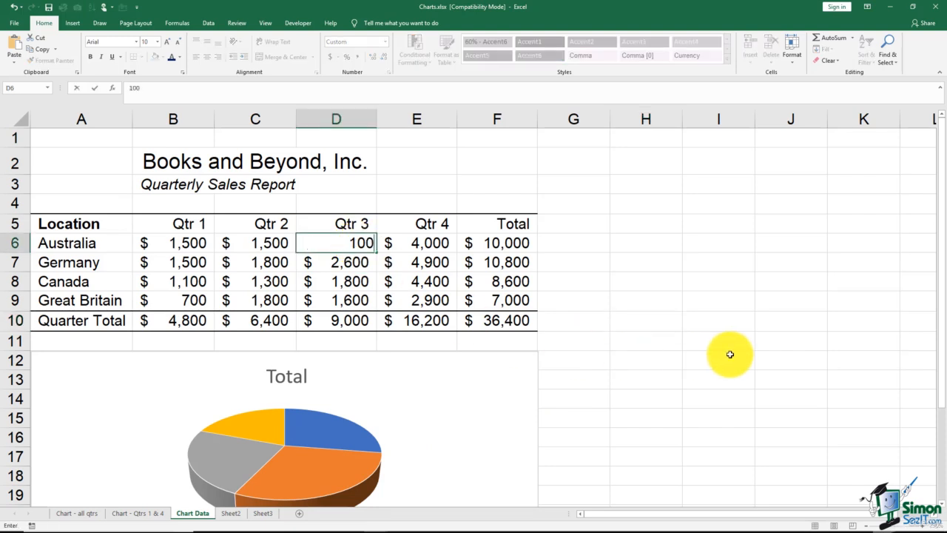
key("Return")
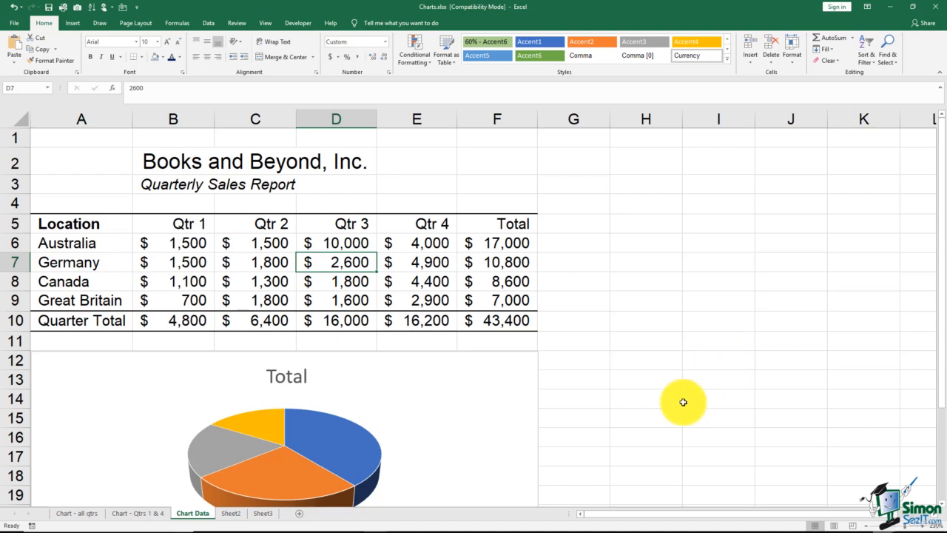
Examine the pie chart, the all-quarters chart and the Qtrs 1 & 4 chart for the effect of the edit, and return to Chart Data
mouse_move(323, 436)
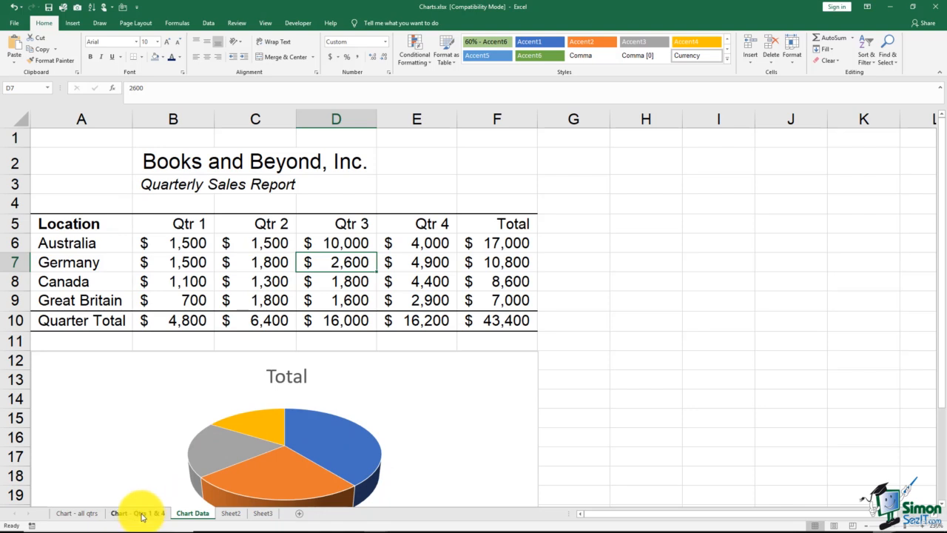
left_click(79, 513)
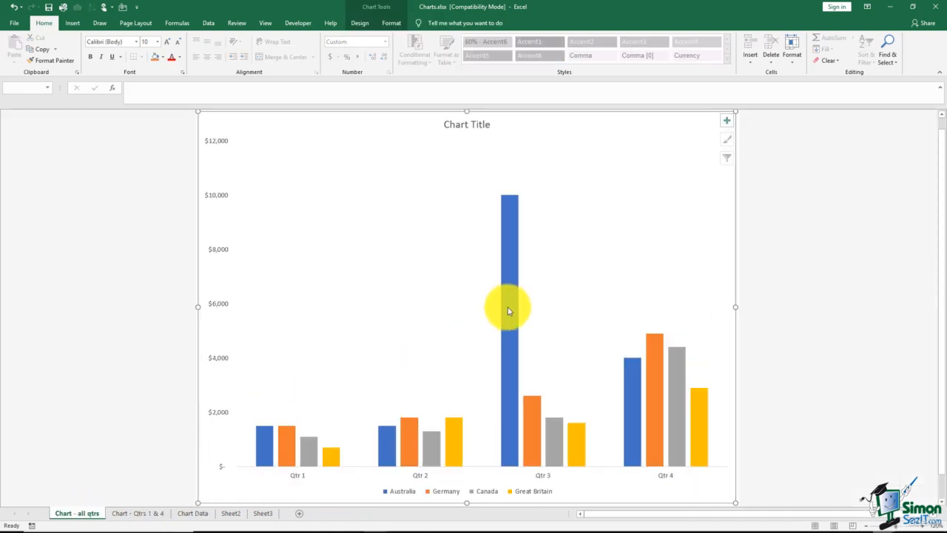
mouse_move(511, 360)
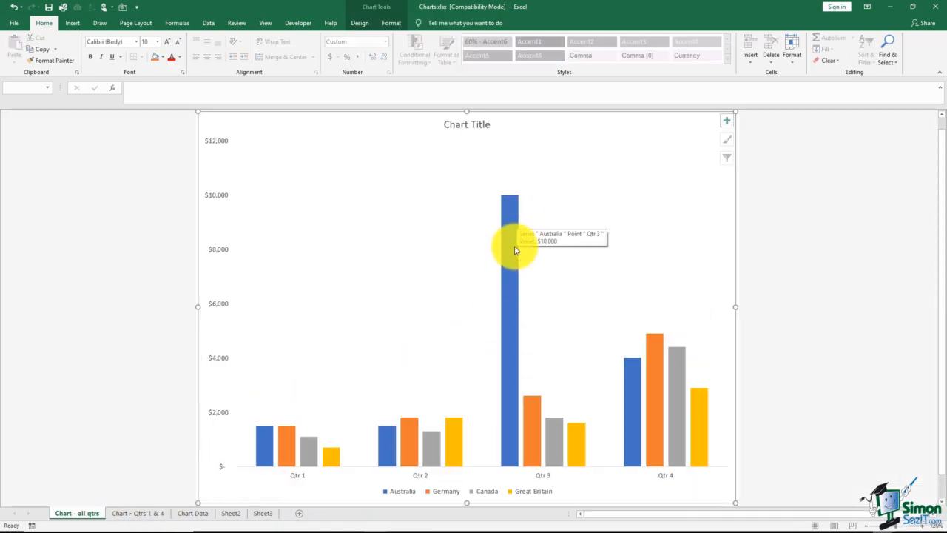
left_click(142, 515)
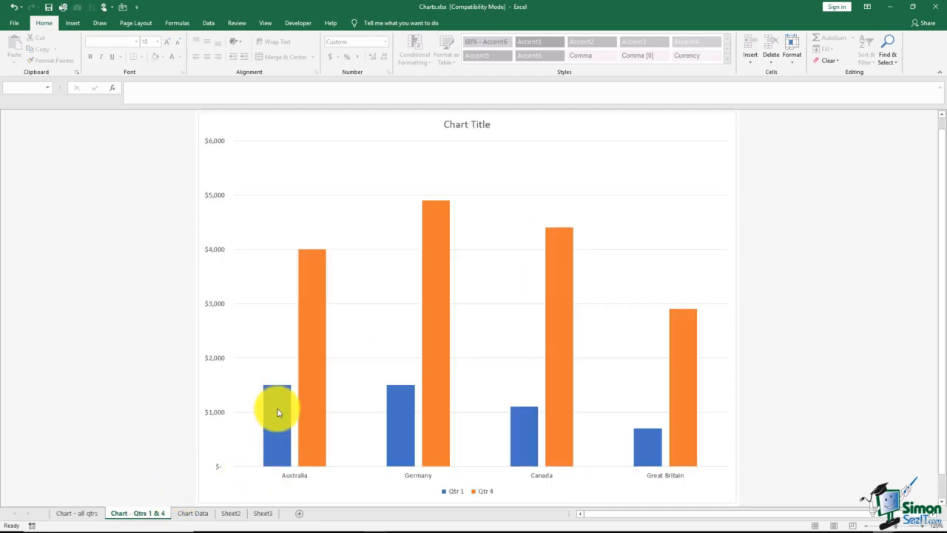
mouse_move(278, 408)
left_click(191, 513)
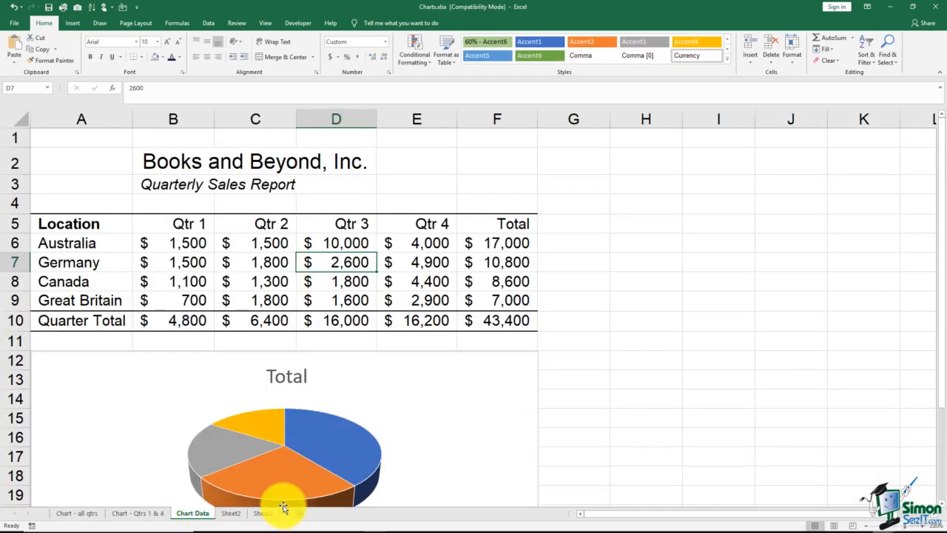
Set Australia's Qtr 3 sales in D6 back to 3000
left_click(347, 243)
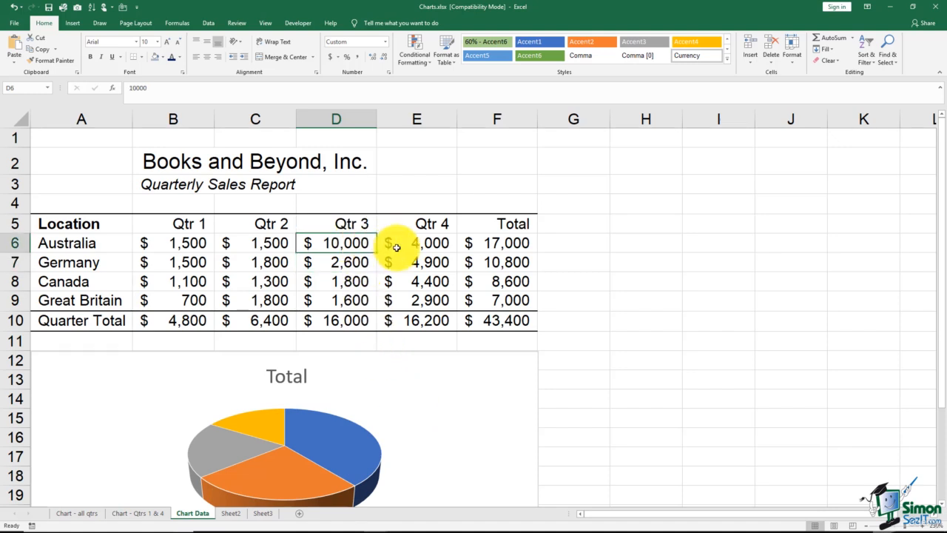
type("3")
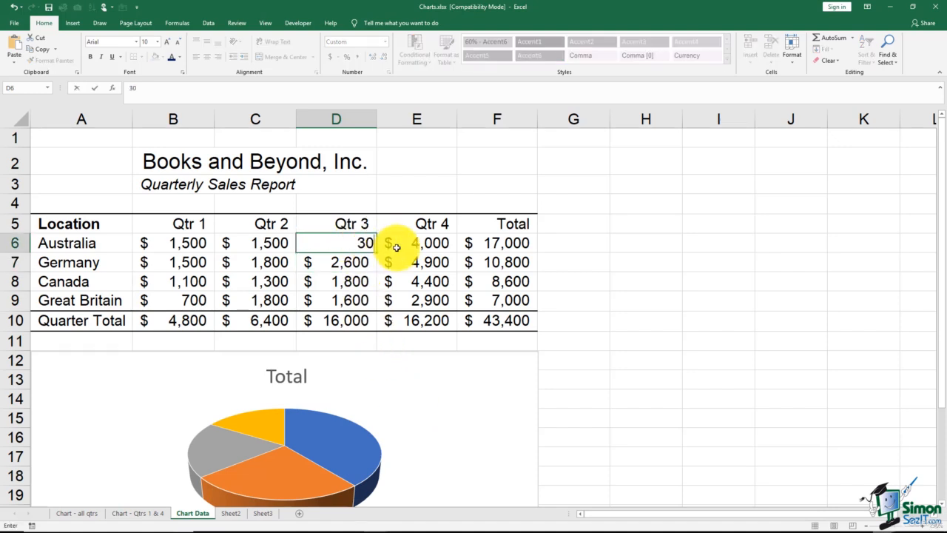
key("Return")
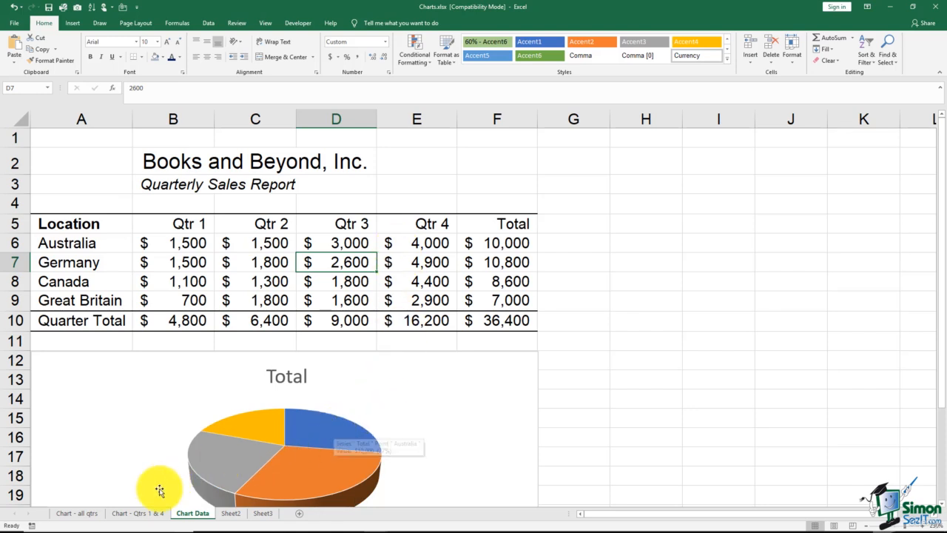
Recheck the Qtrs 1 & 4 and all-quarters chart sheets against the restored value, and return to the Chart Data sheet
left_click(137, 513)
left_click(75, 513)
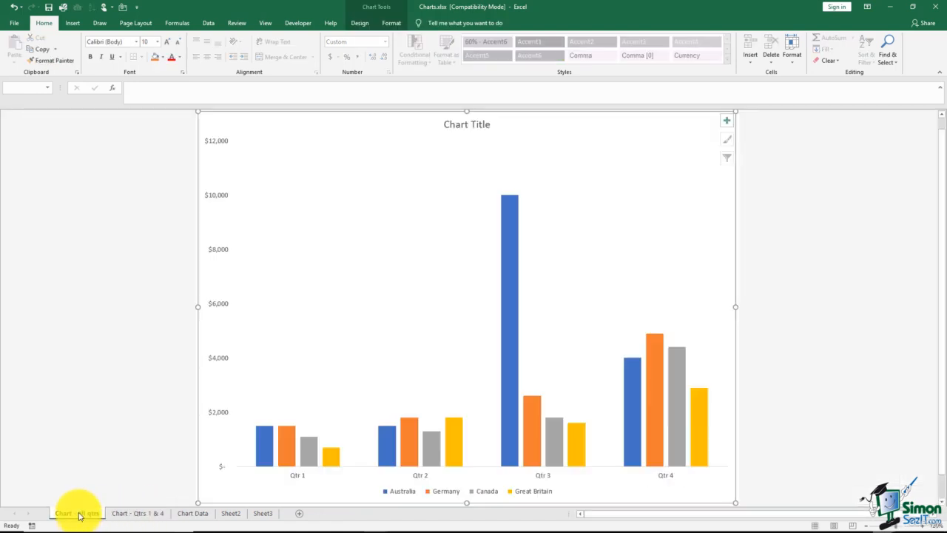
left_click(193, 512)
left_click(641, 341)
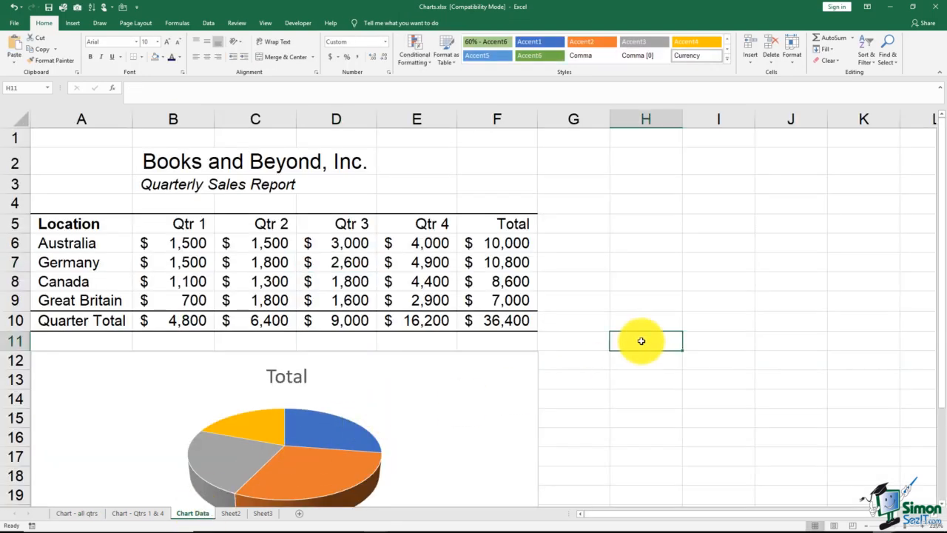
Preview the printout of the whole Chart Data sheet with the pie chart deselected, and return to the worksheet
left_click(413, 380)
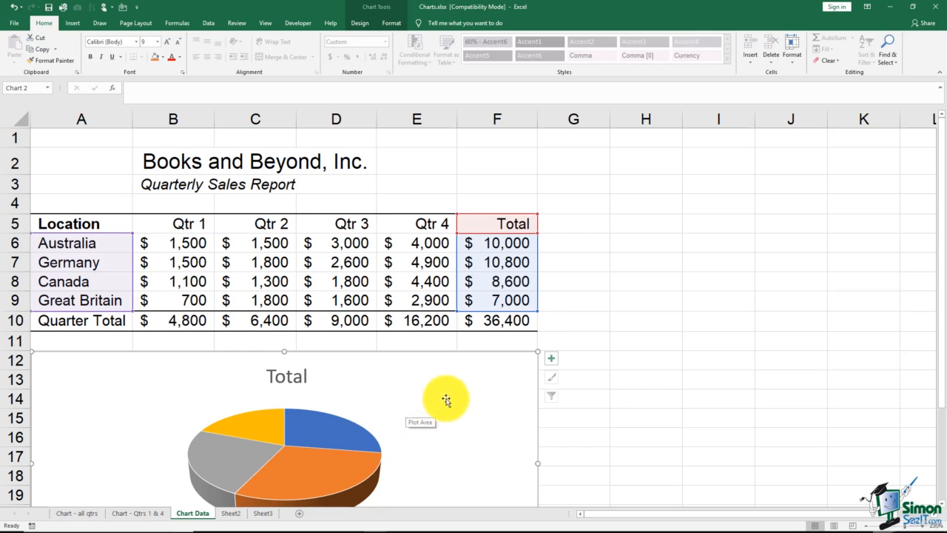
left_click(607, 244)
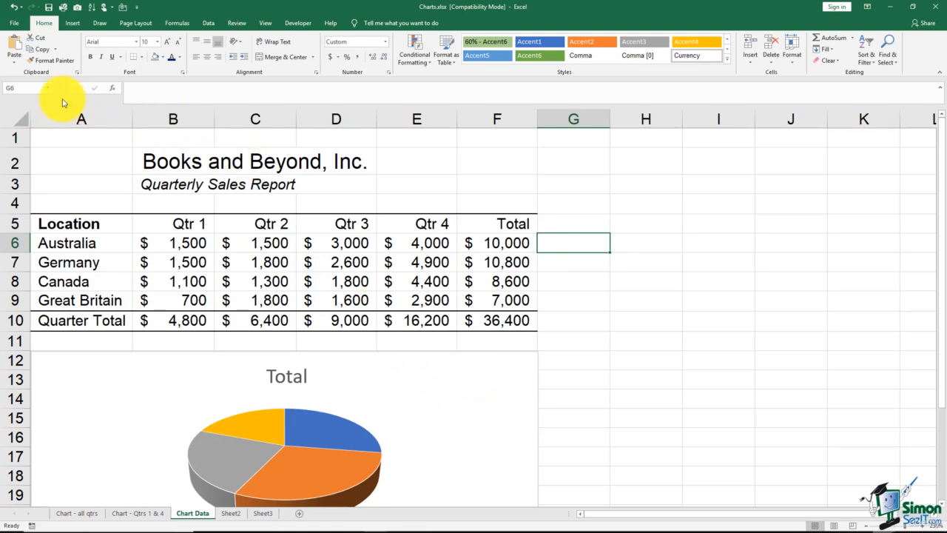
left_click(12, 23)
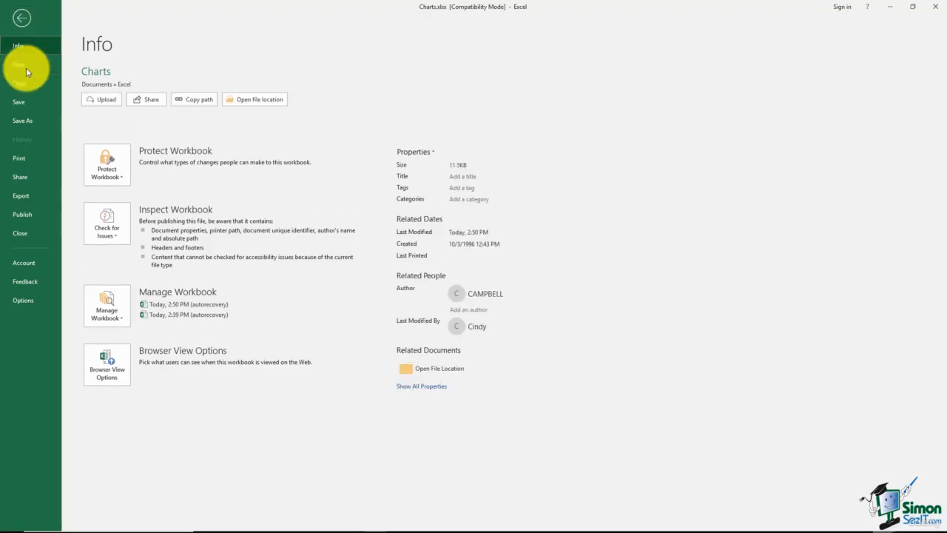
left_click(26, 163)
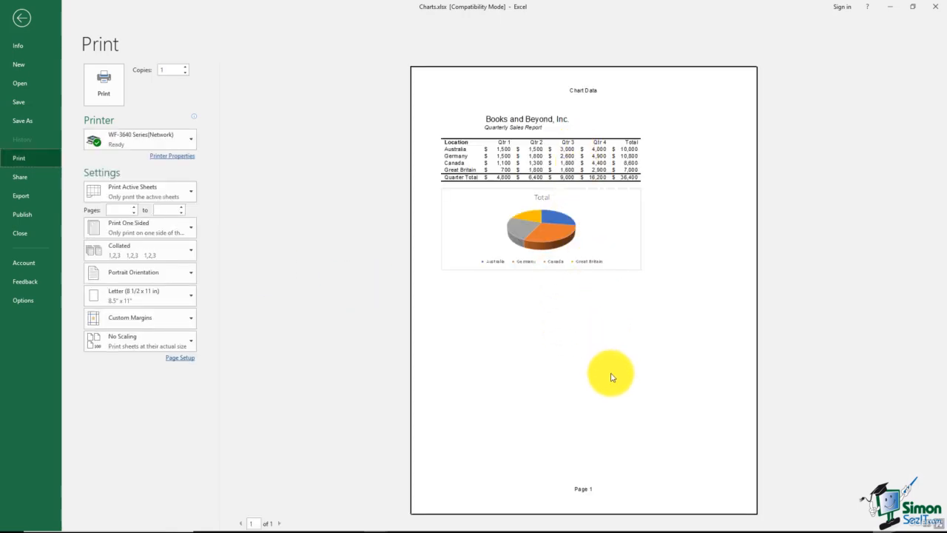
left_click(21, 18)
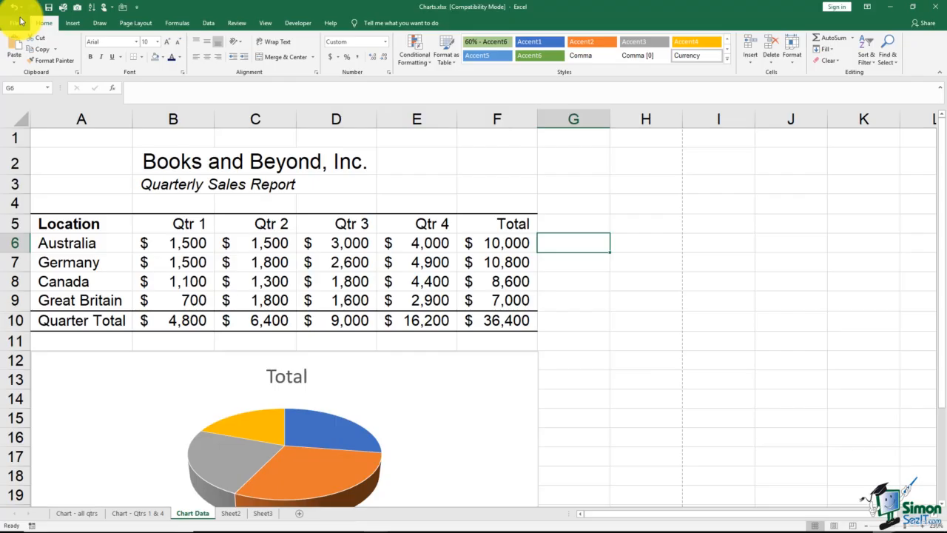
left_click(601, 307)
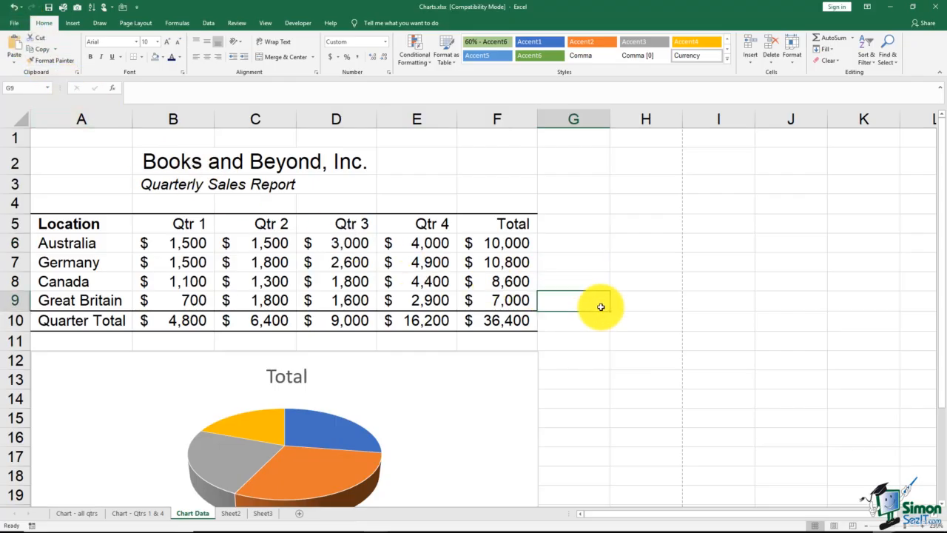